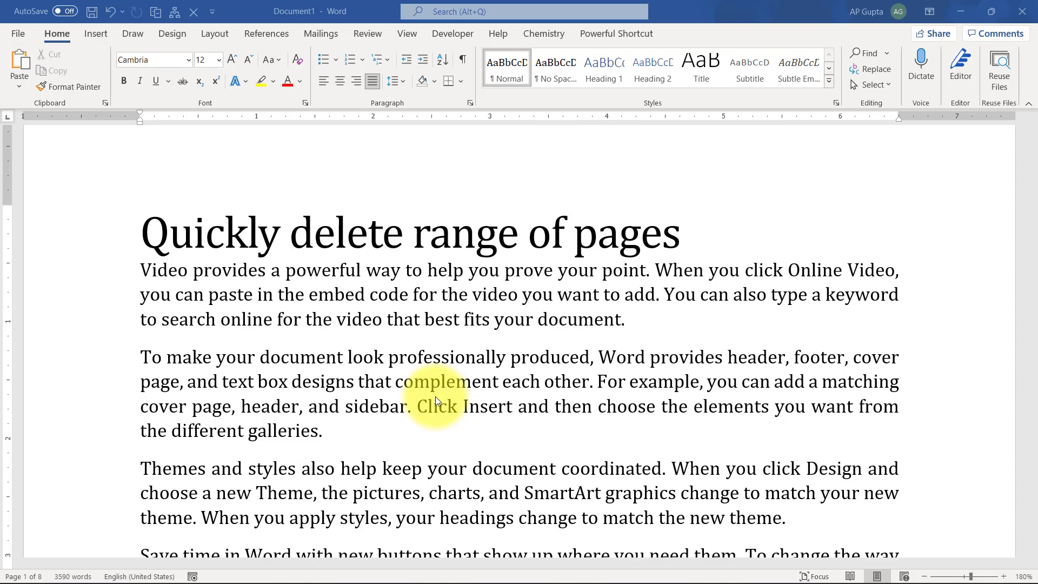
scroll(464, 354, down, 5)
scroll(463, 353, down, 4)
scroll(464, 353, down, 2)
scroll(463, 354, down, 3)
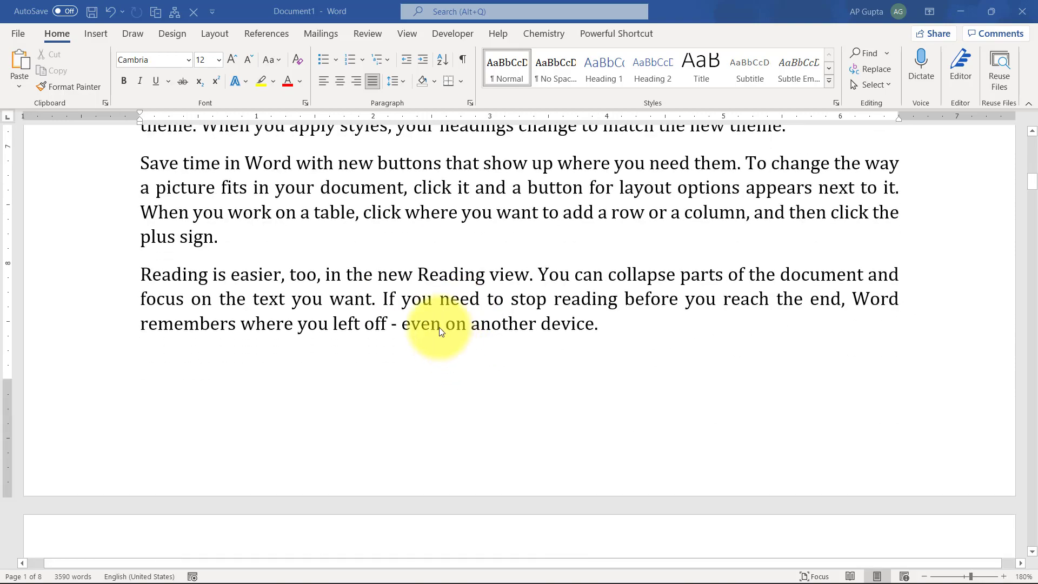
scroll(419, 326, up, 7)
Delete several paragraphs spanning the page break, leaving a seven-page document
drag(143, 408, 689, 375)
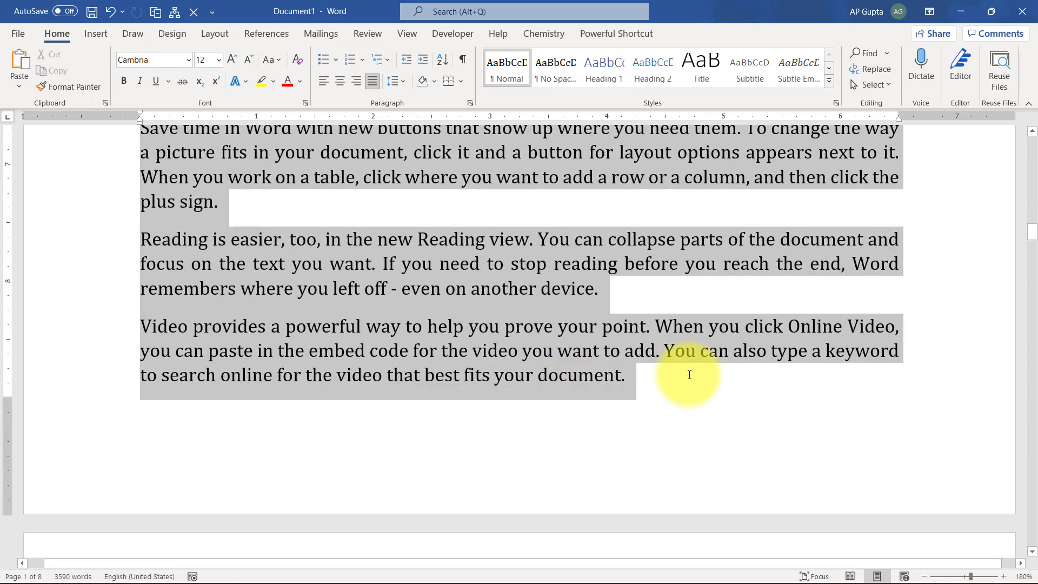
key(Delete)
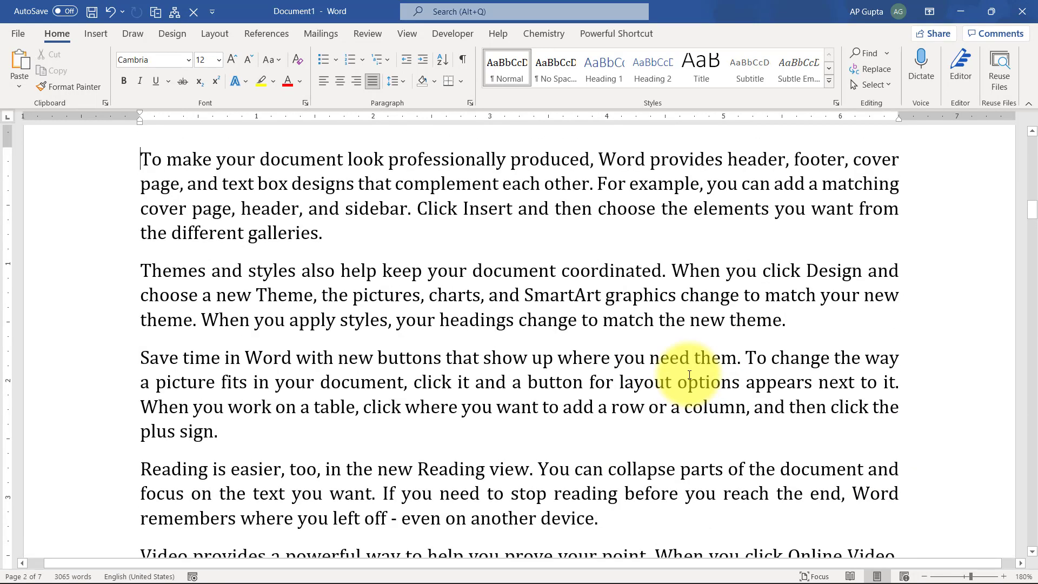
scroll(672, 371, up, 2)
scroll(673, 365, down, 5)
scroll(672, 364, up, 1)
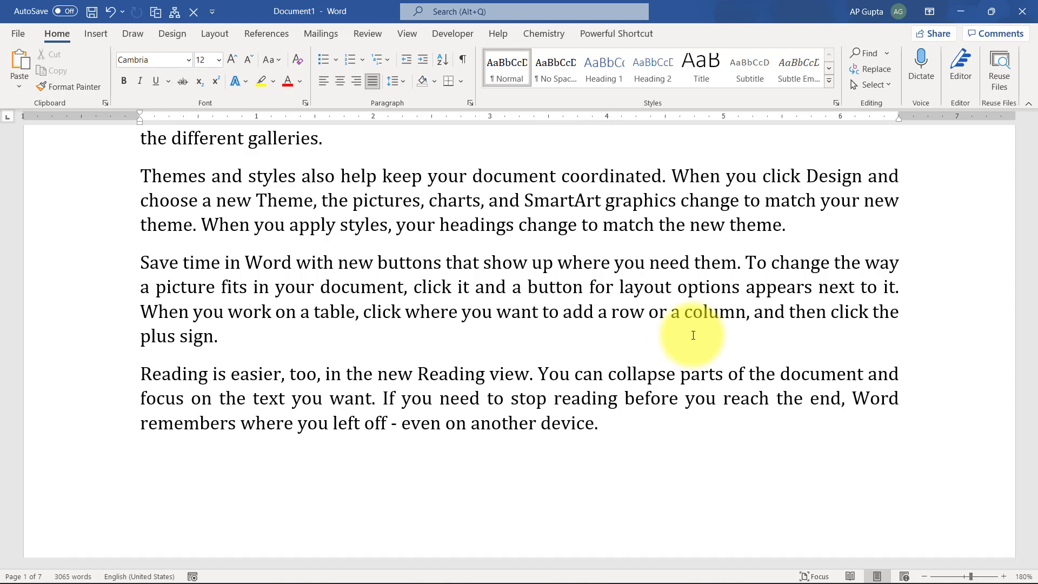
scroll(694, 335, down, 4)
scroll(681, 338, up, 3)
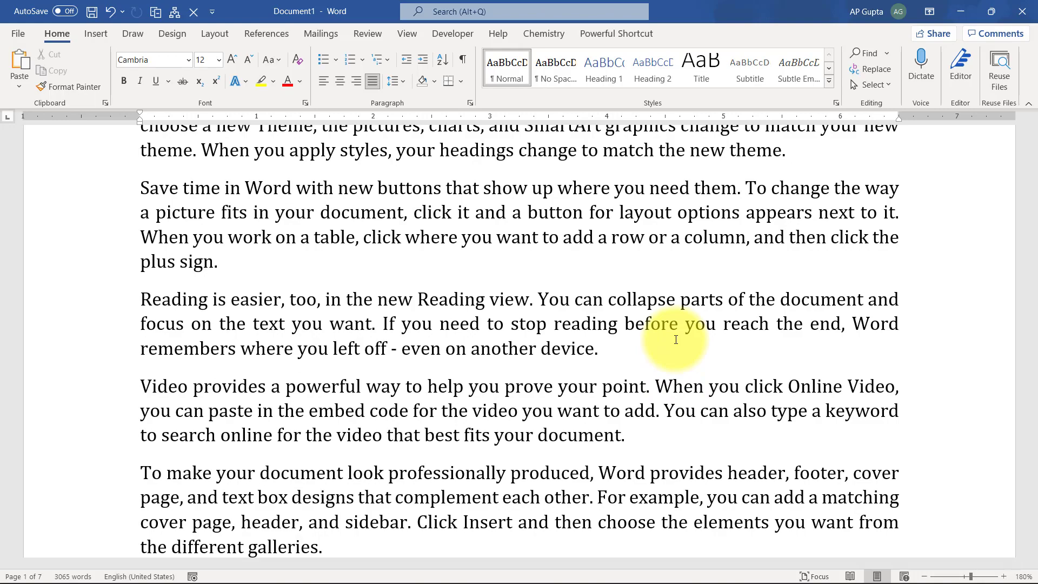
scroll(675, 339, down, 4)
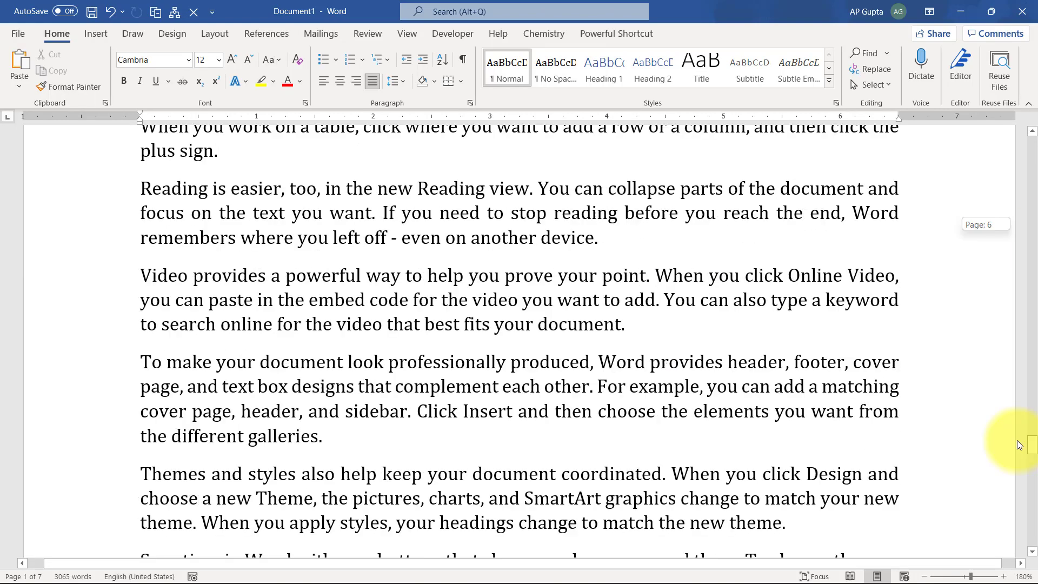
drag(1013, 435, 1034, 523)
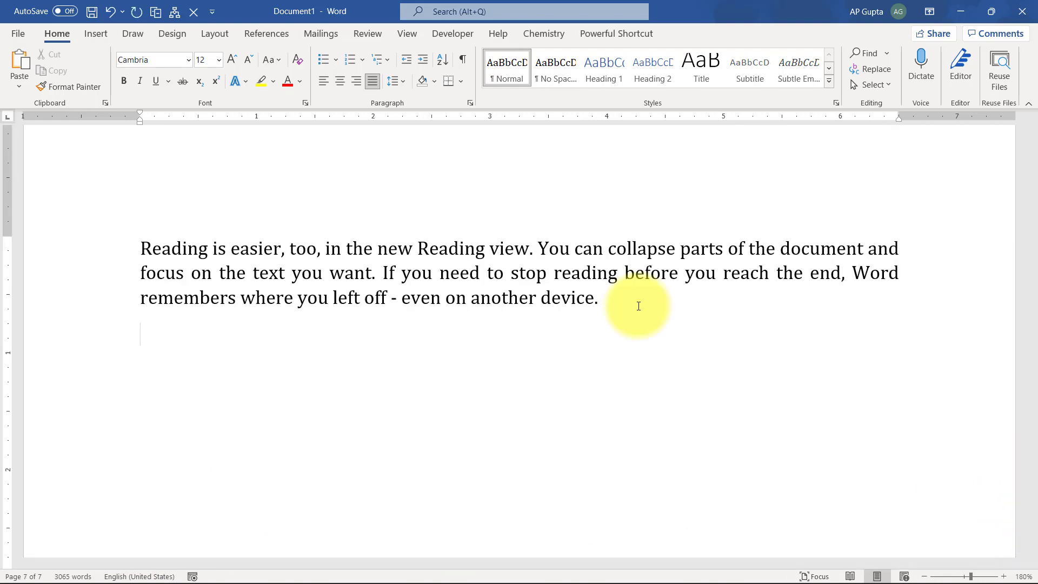
text(=rand(5000))
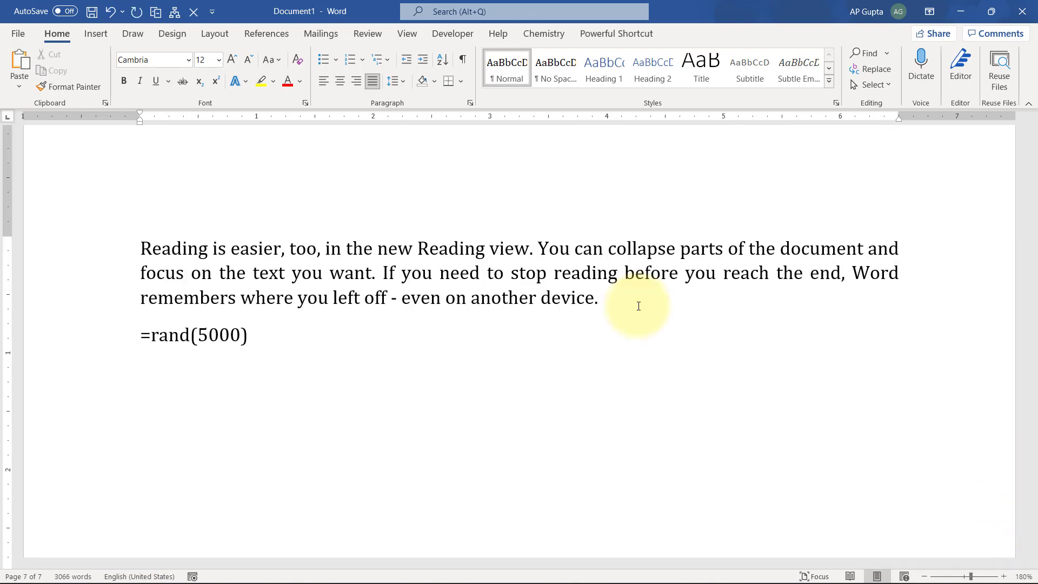
Generate =rand(5000) filler paragraphs and check the 25-page count in the Navigation pane
key(Return)
key(ctrl+f)
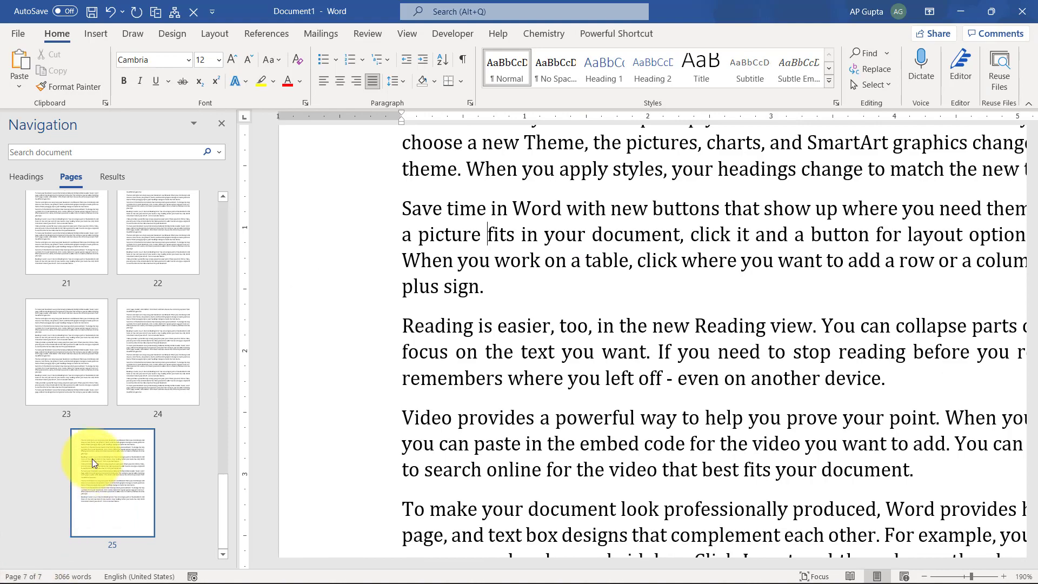
click(507, 378)
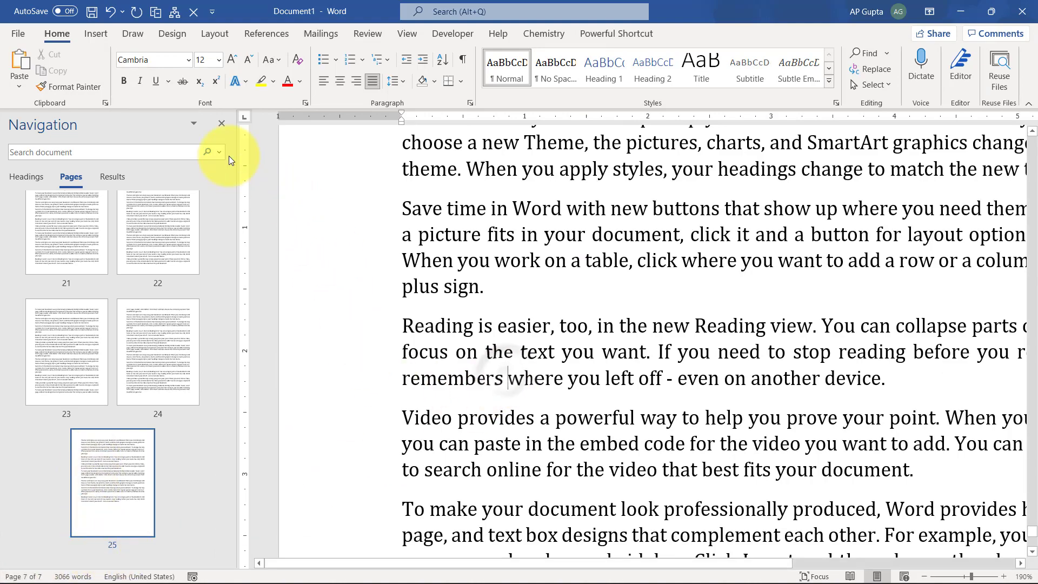
click(222, 122)
drag(1031, 523, 1031, 150)
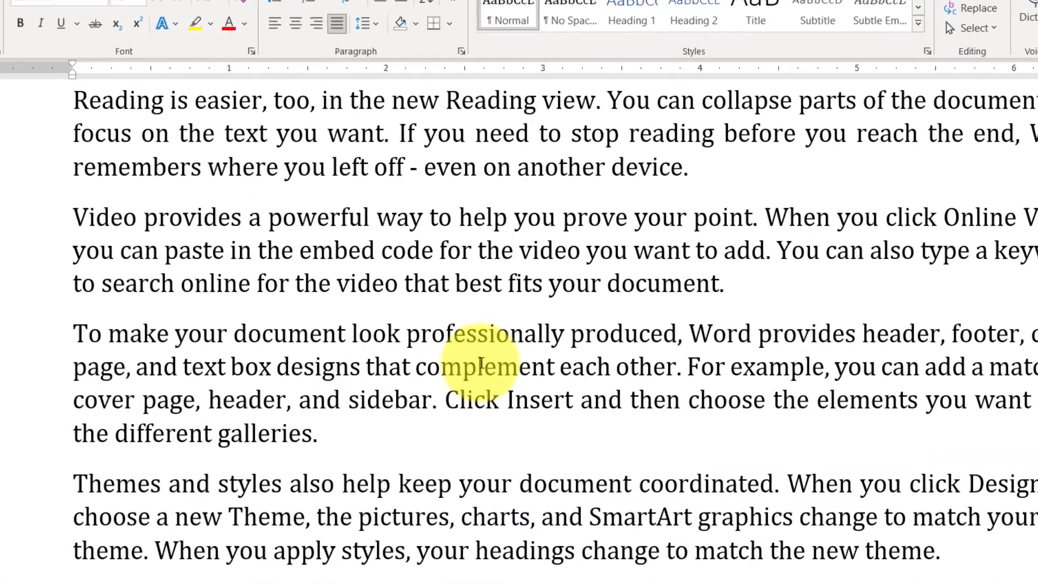
Use Go To to jump to page 10, then close the dialog
key(F5)
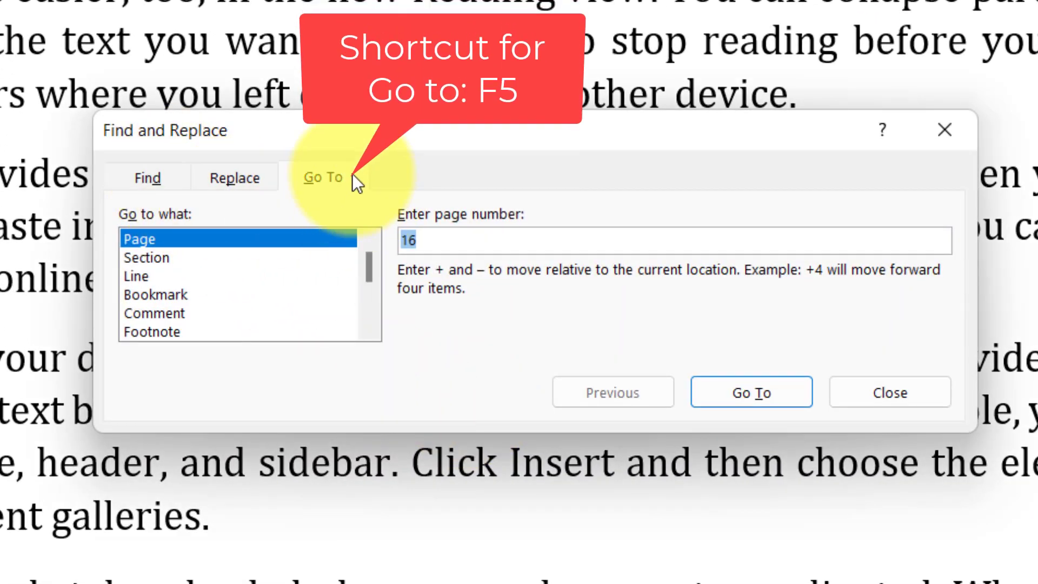
click(138, 240)
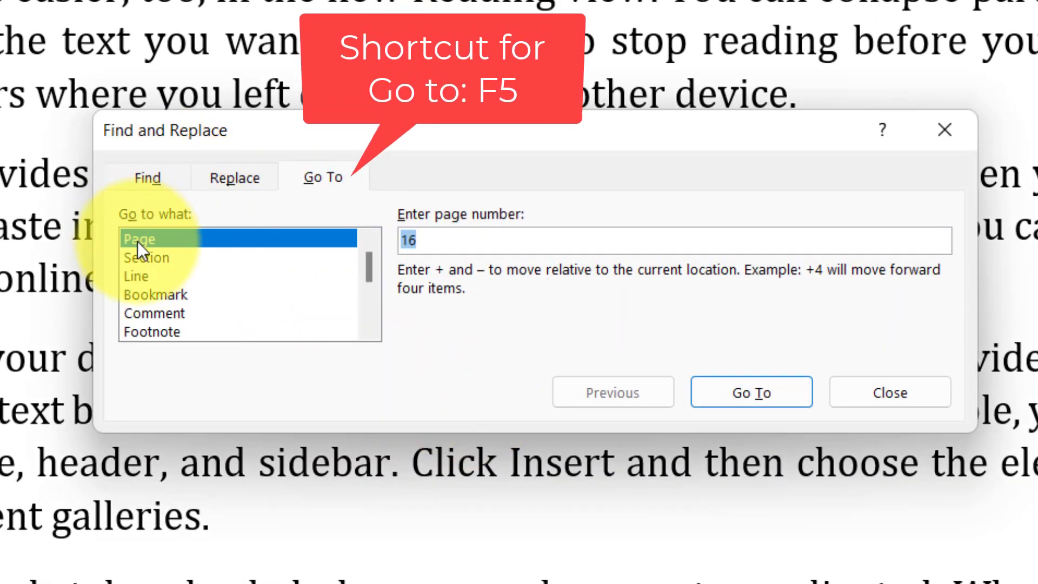
key(BackSpace)
key(BackSpace)
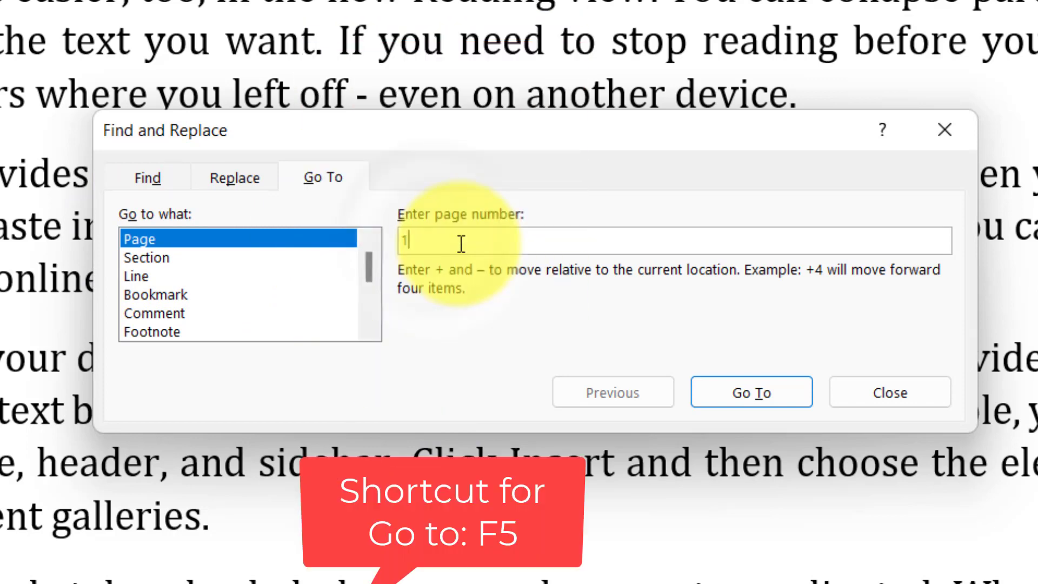
text(10)
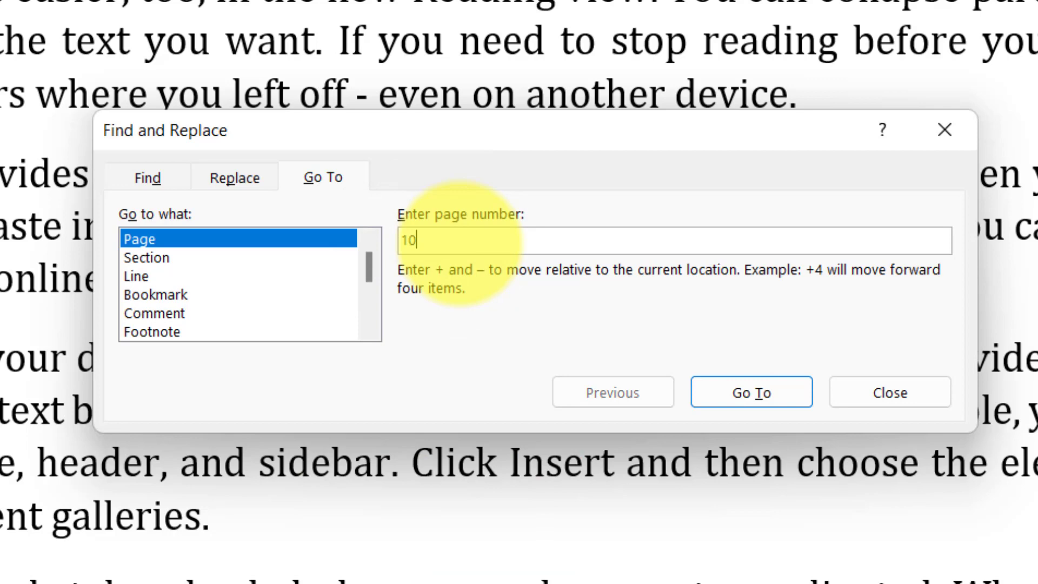
key(Return)
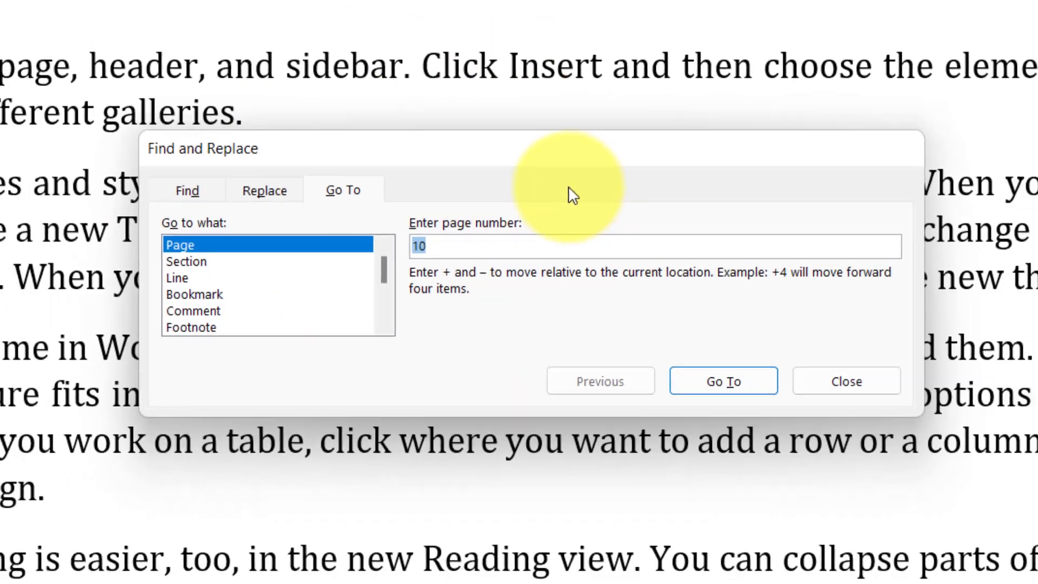
key(Escape)
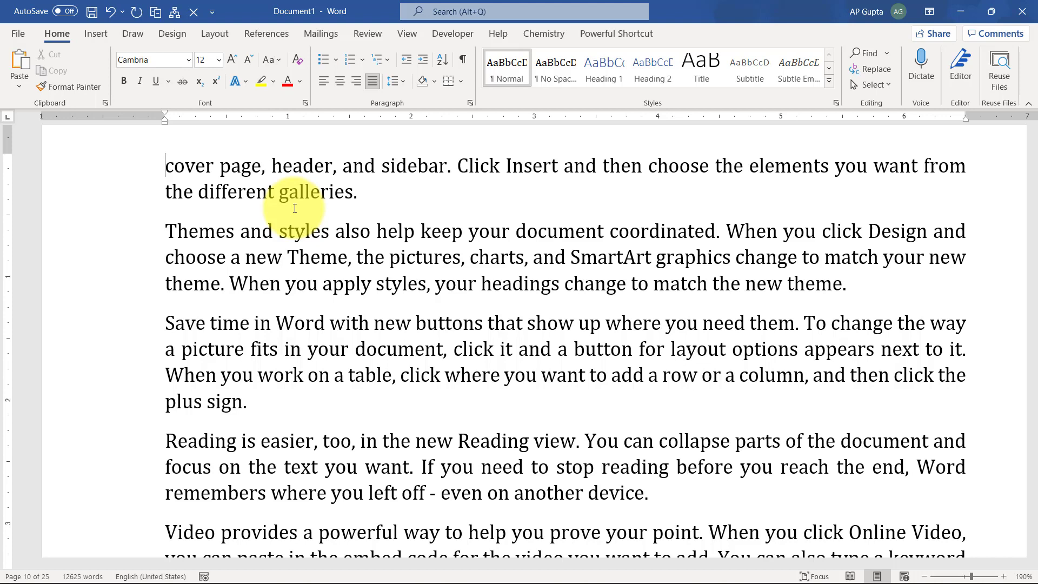
Put the cursor at the start of page 10, turn on F8 extend mode, and reopen Go To
click(164, 163)
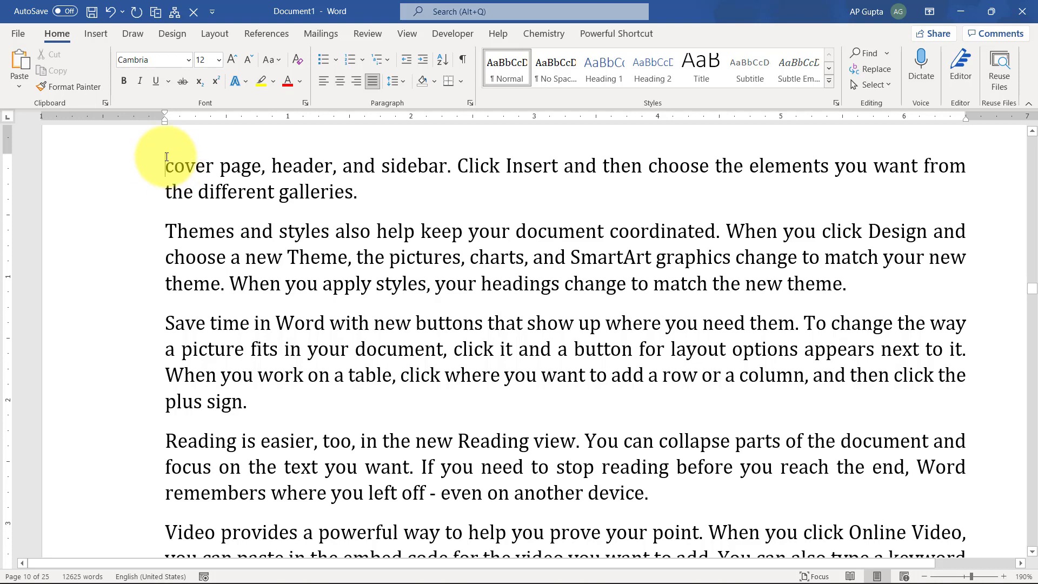
shift+click(245, 403)
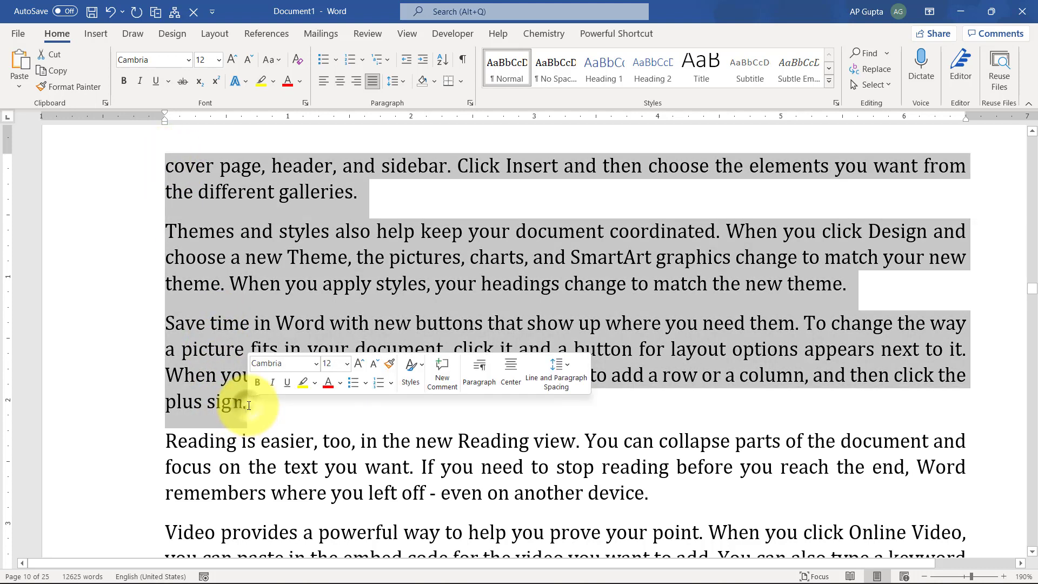
key(Left)
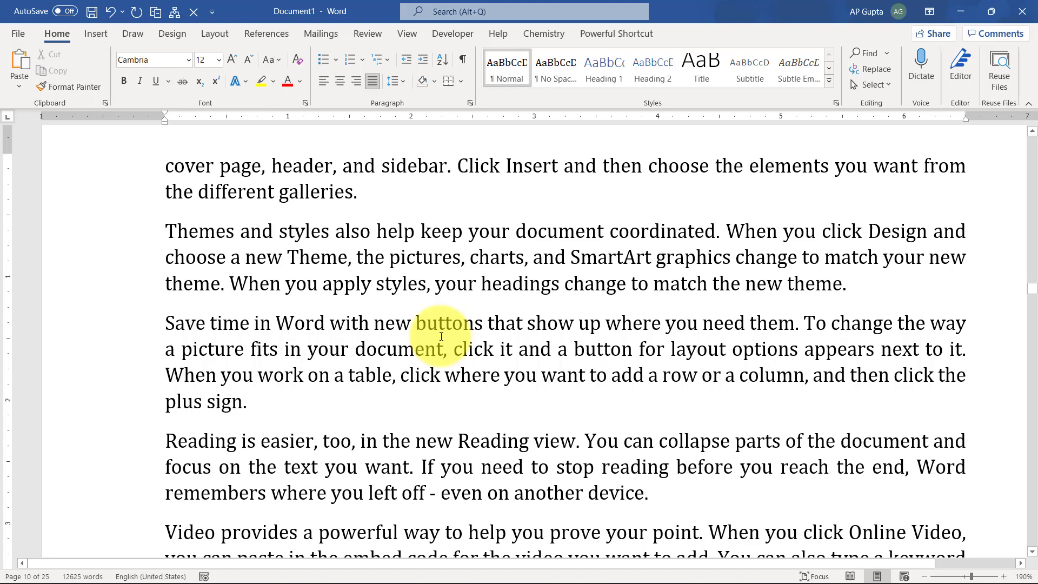
click(168, 166)
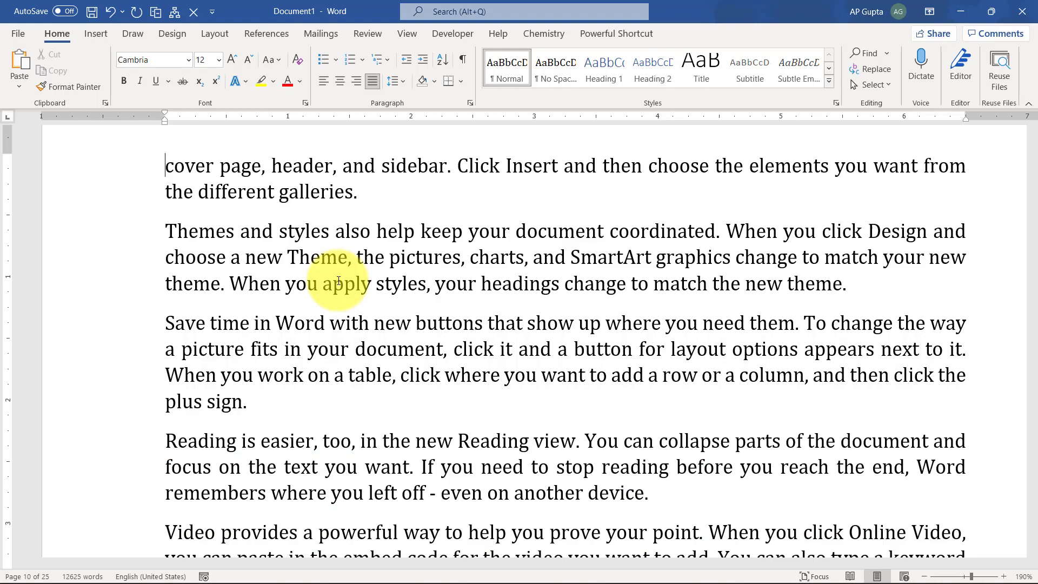
key(F8)
key(ctrl+g)
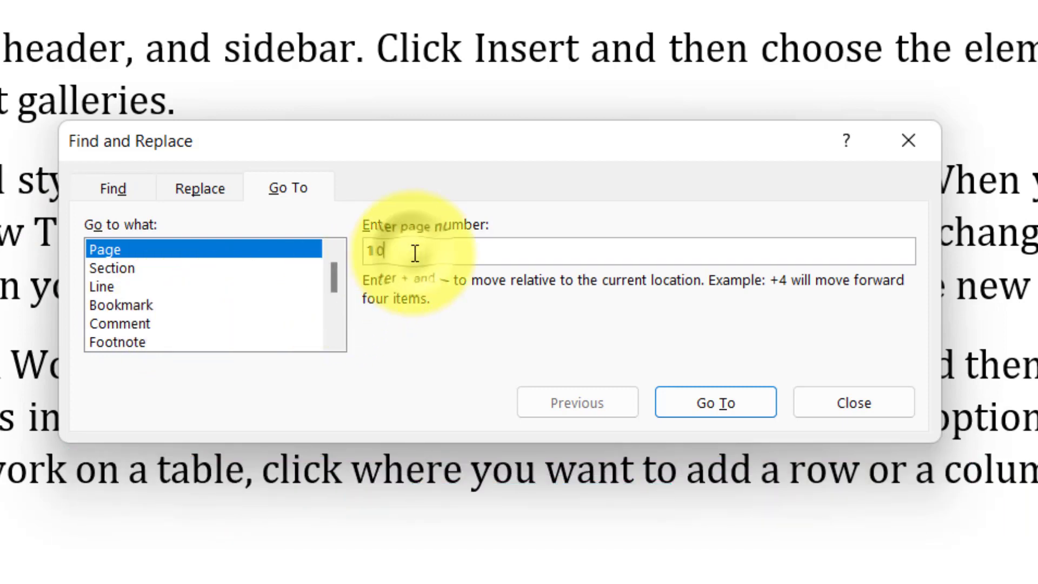
Extend the selection from page 10 to page 21, about 5,616 words, then close Go To
key(BackSpace)
key(BackSpace)
text(21)
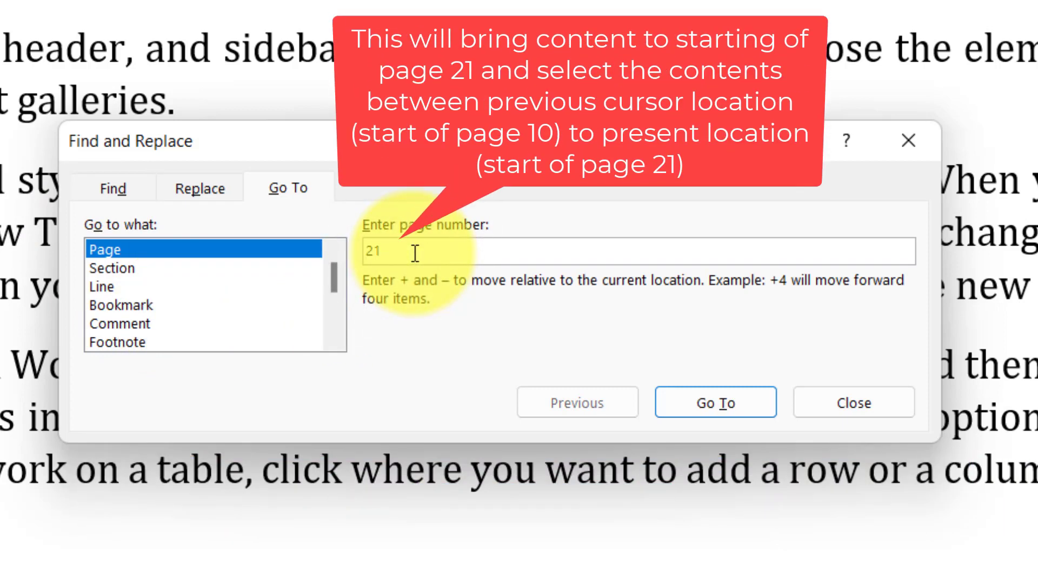
key(Return)
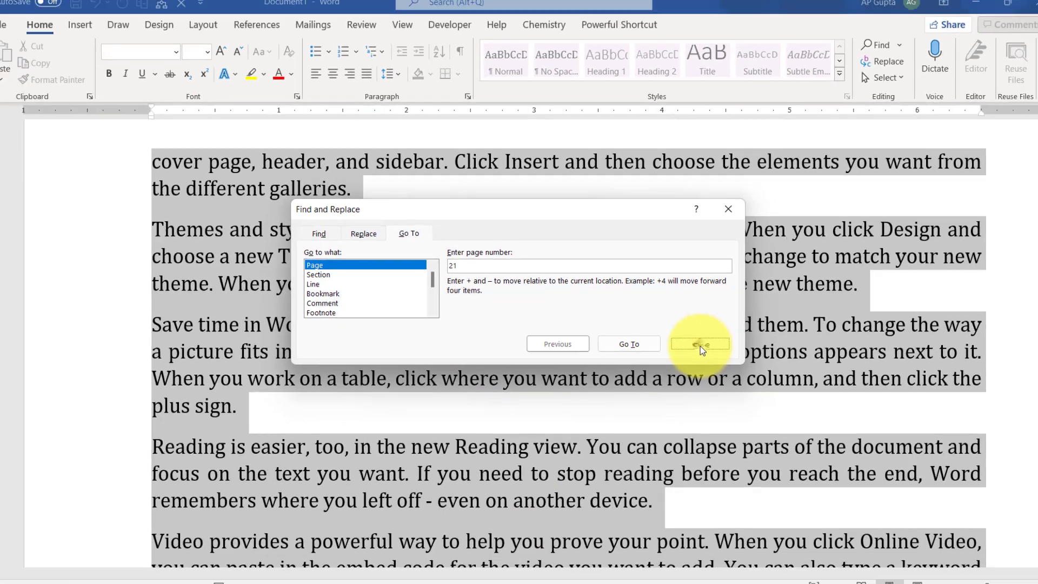
click(697, 345)
drag(1029, 321, 1028, 459)
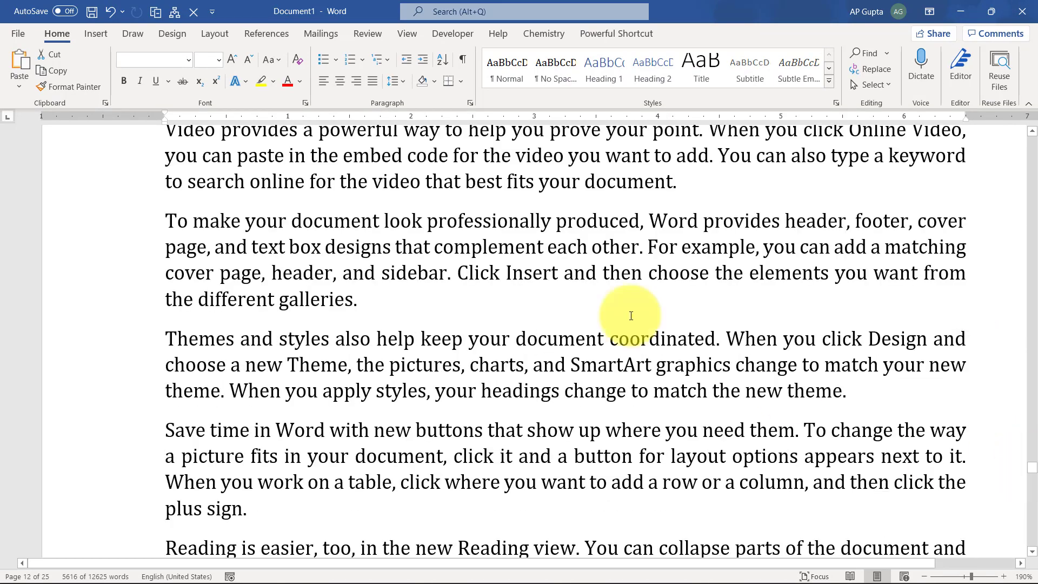
scroll(618, 315, down, 3)
scroll(232, 428, down, 3)
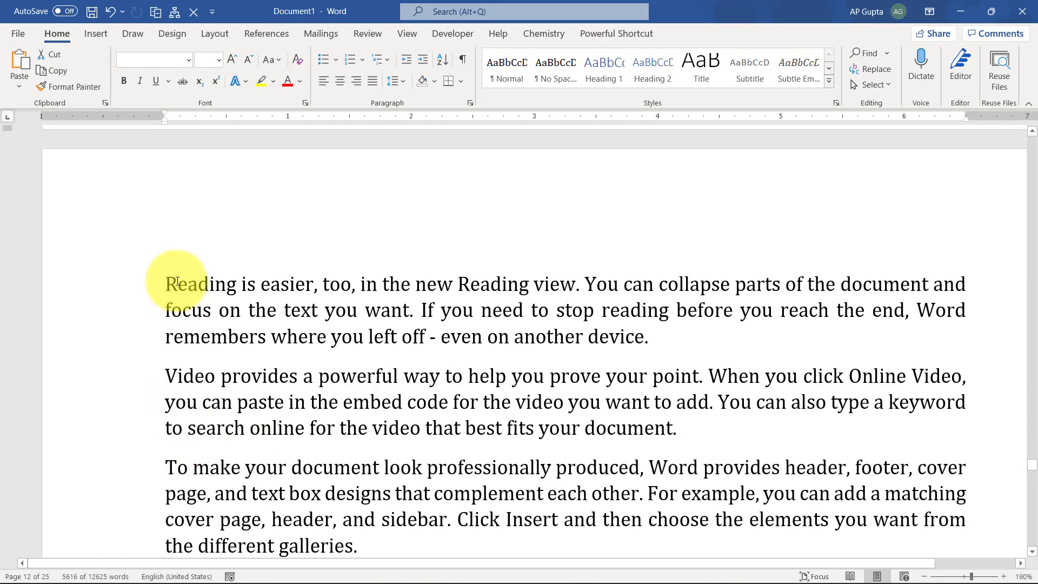
scroll(166, 277, down, 2)
scroll(154, 365, up, 4)
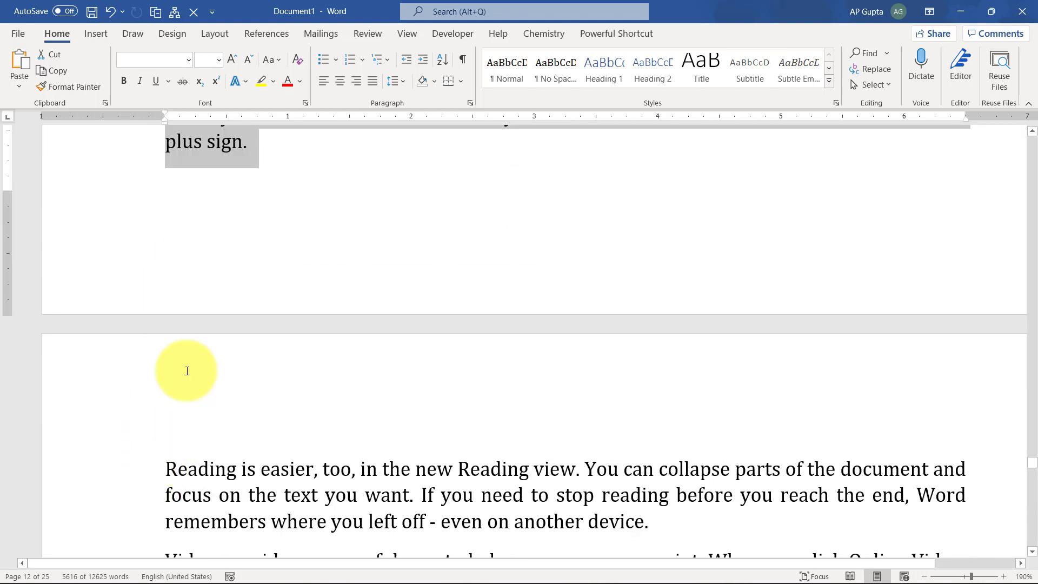
scroll(215, 308, up, 2)
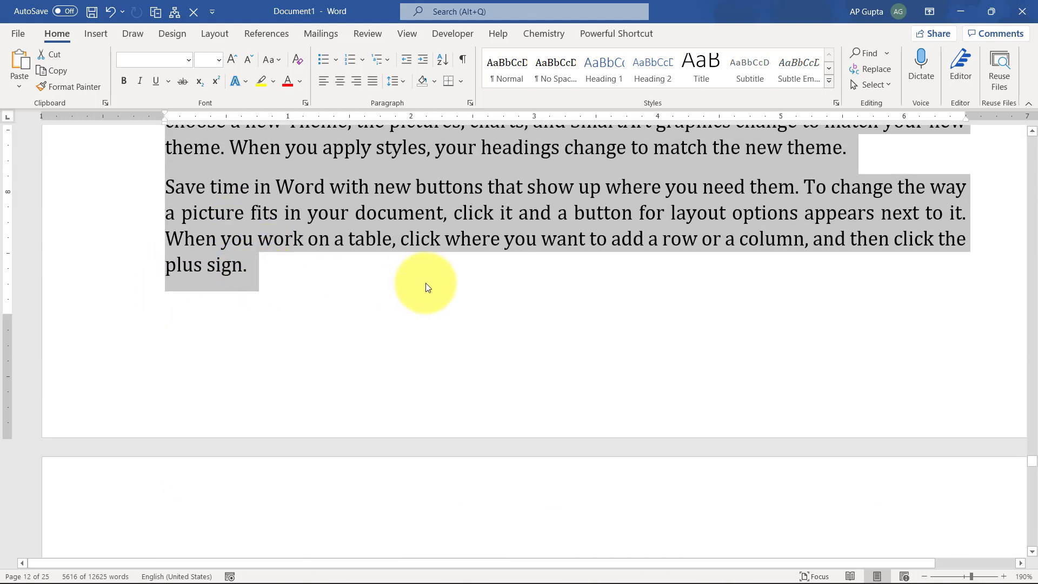
Delete the 5,616 selected words, shrinking the document to 14 pages and 7,009 words
key(Delete)
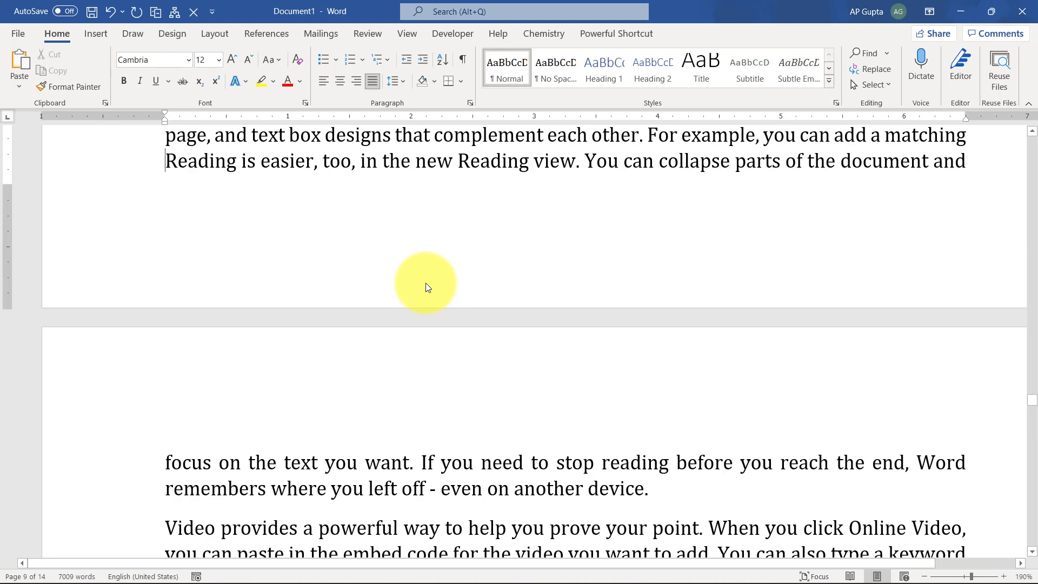